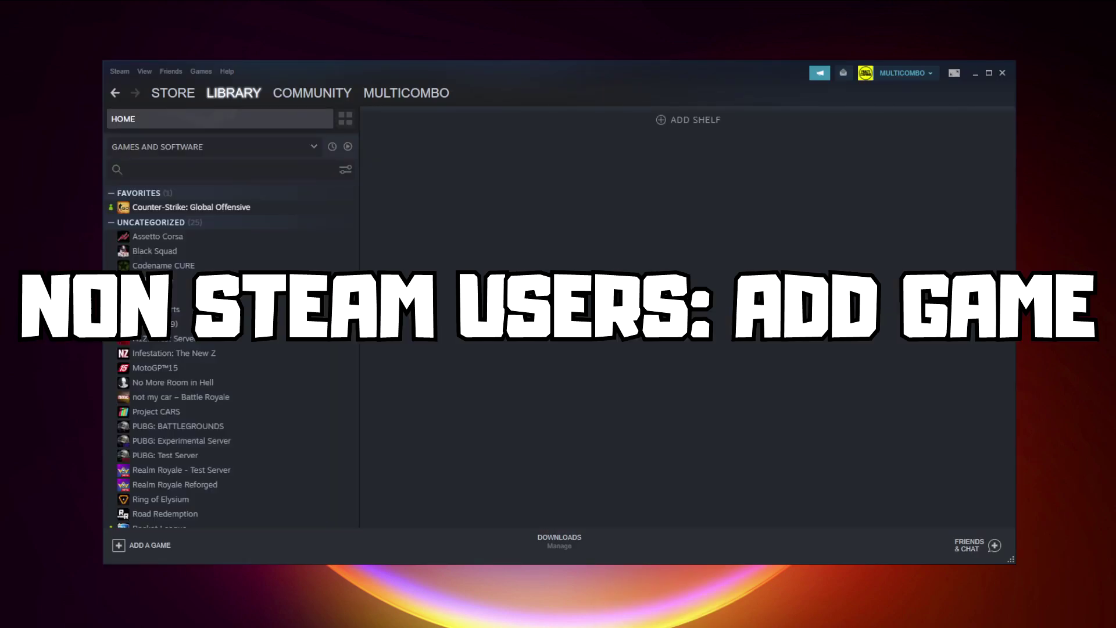
Step: Add YOUR PROBLEMATIC GAME as a non-Steam game and open its library page
left_click(146, 545)
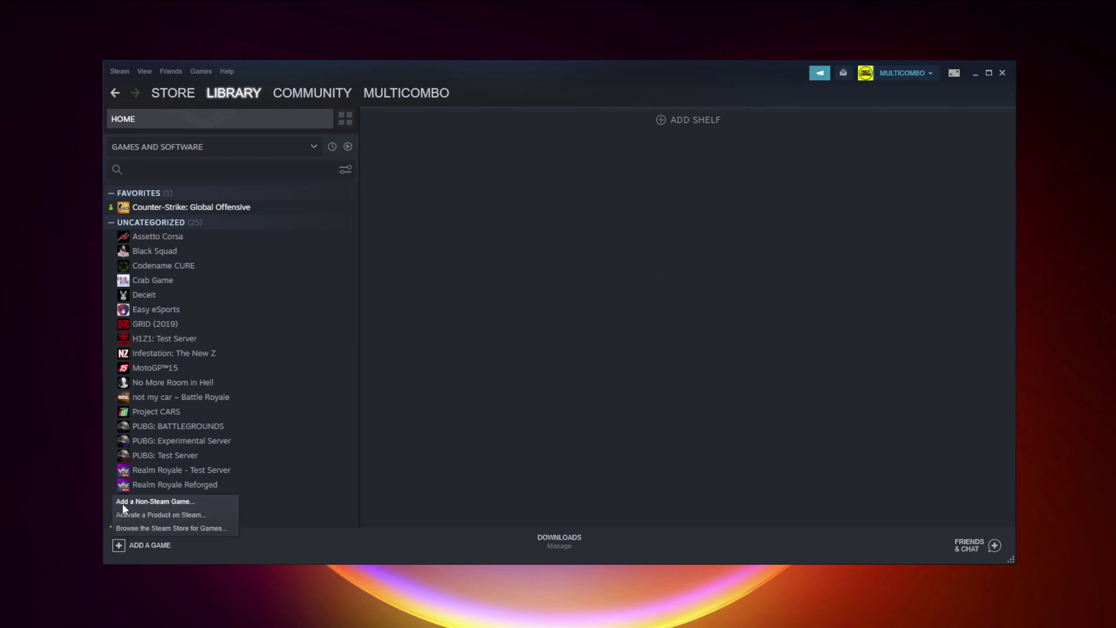
left_click(152, 503)
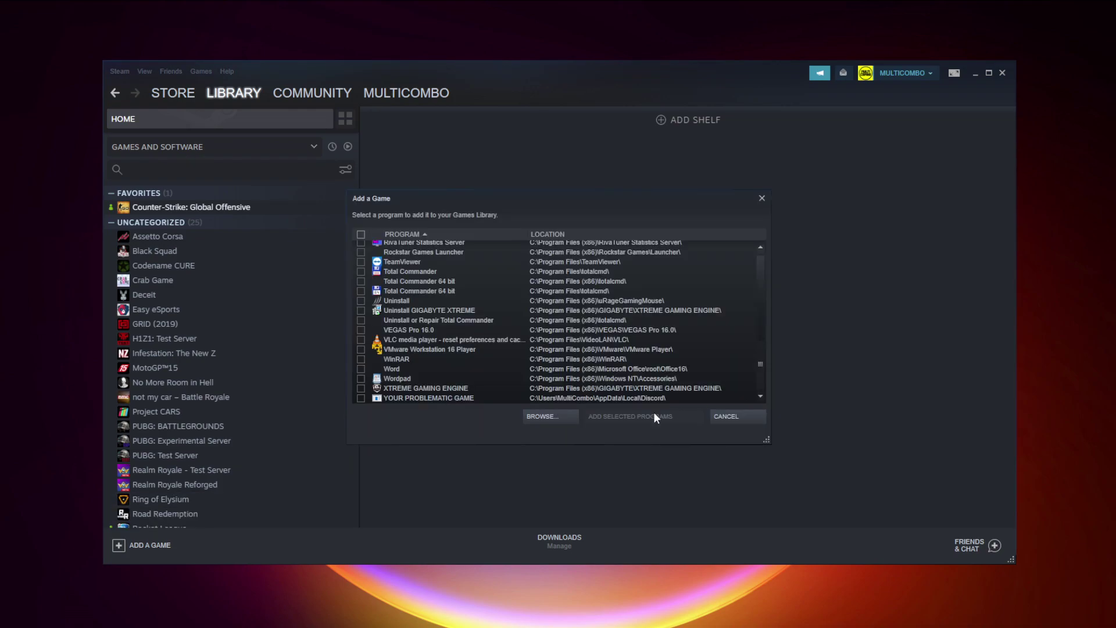
left_click(413, 398)
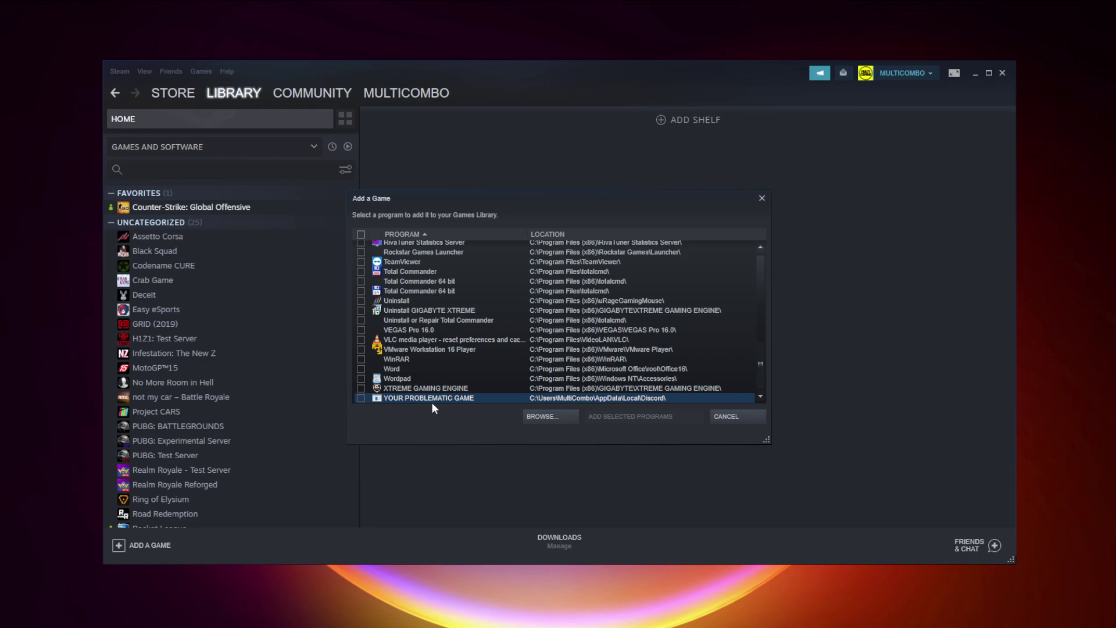
left_click(361, 398)
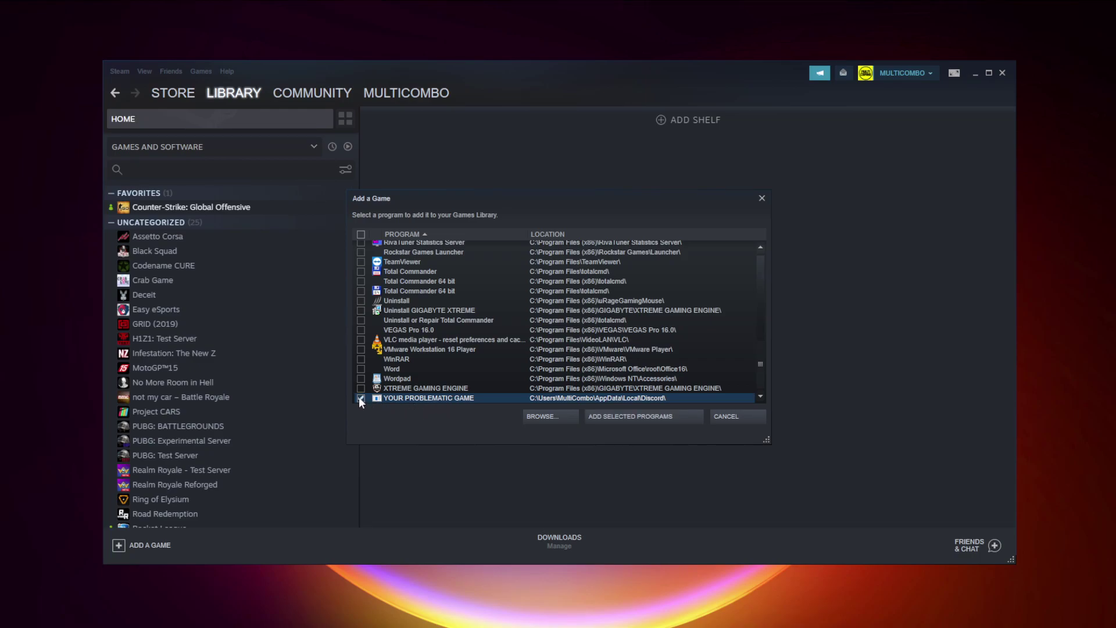
left_click(650, 416)
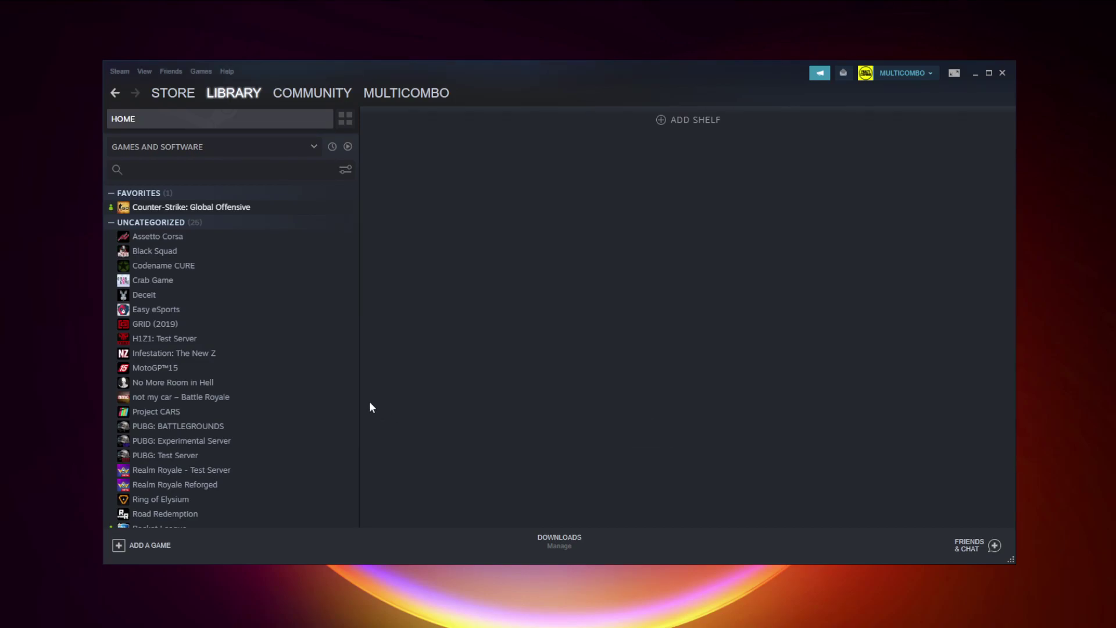
scroll(322, 373, "down", 3)
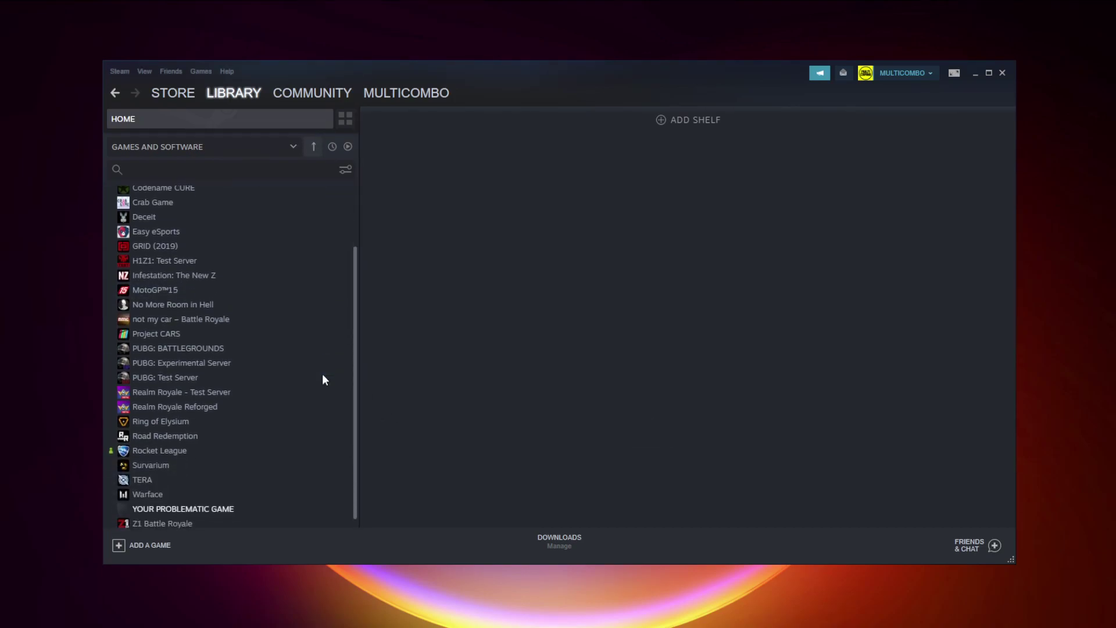
left_click(215, 505)
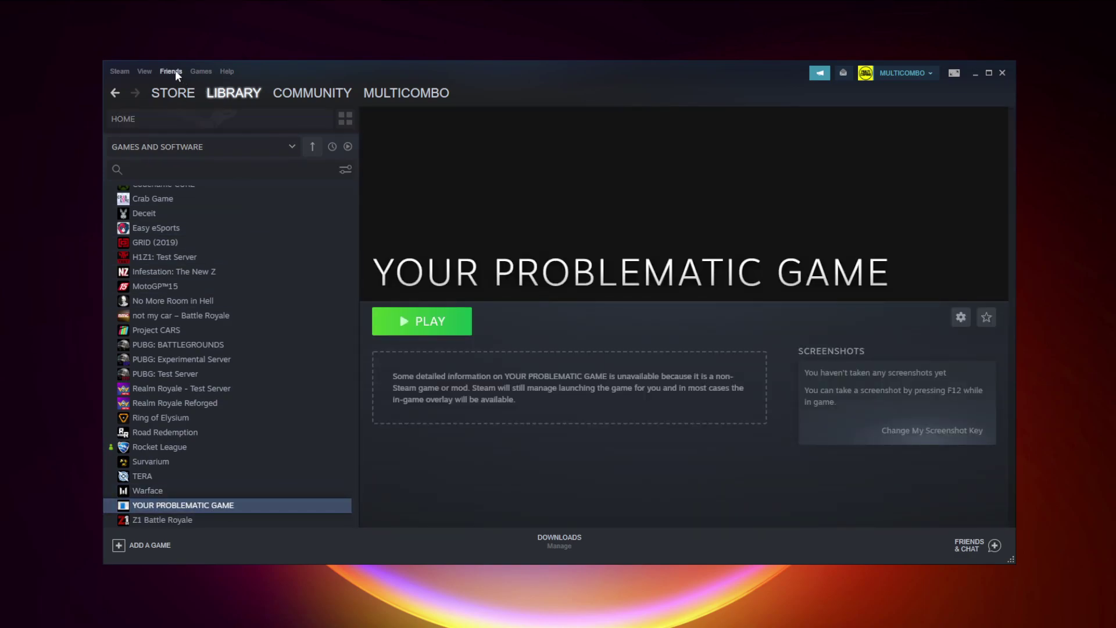
Step: Open Steam Settings, go to the Controller page and open General Controller Settings
left_click(118, 72)
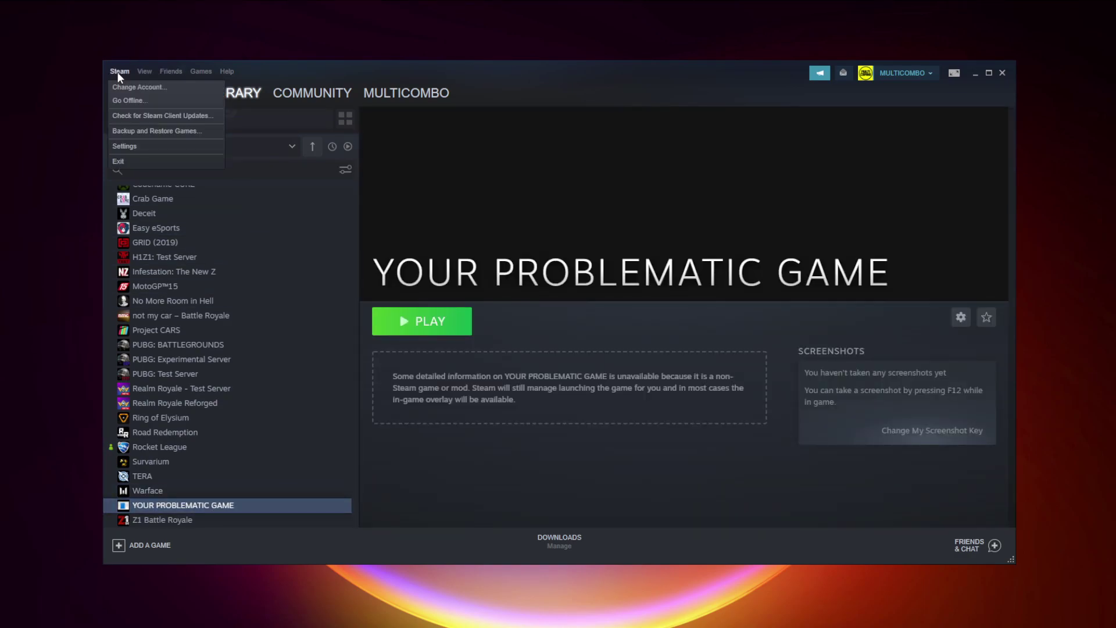
left_click(141, 149)
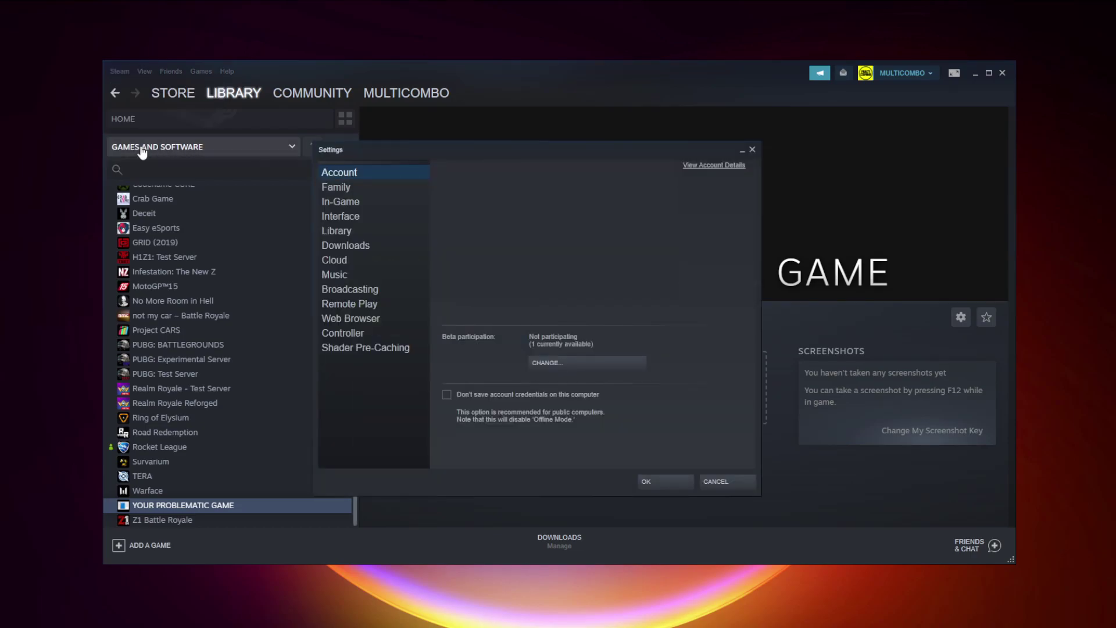
left_click(367, 333)
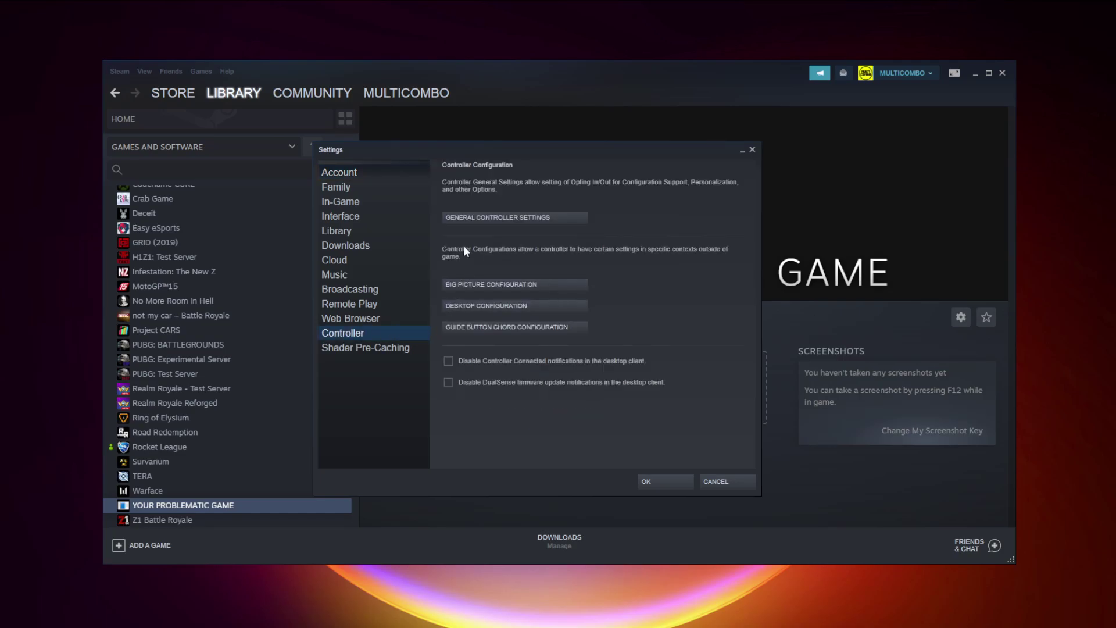
left_click(514, 223)
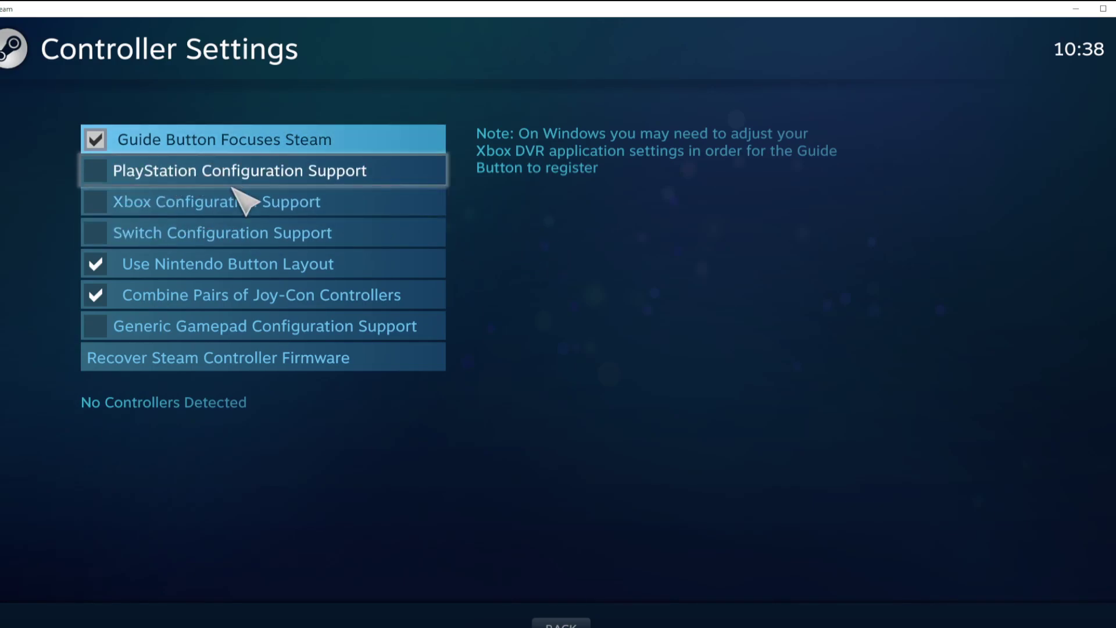
Step: Enable Xbox Configuration Support, calibrate the Xbox 360 Controller, and save the settings
left_click(108, 204)
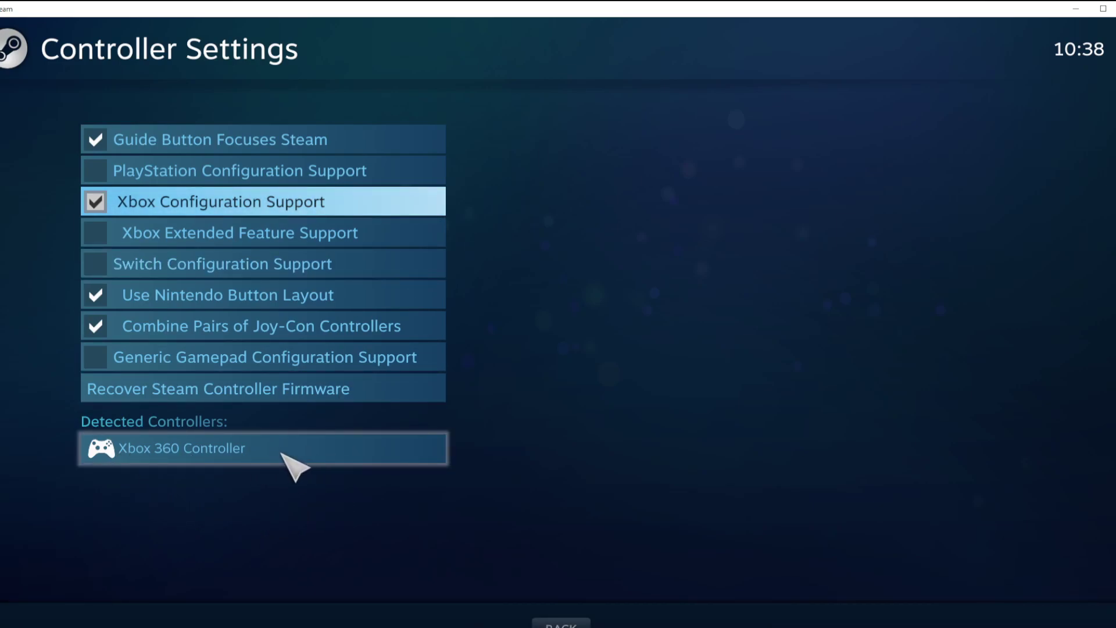
left_click(308, 453)
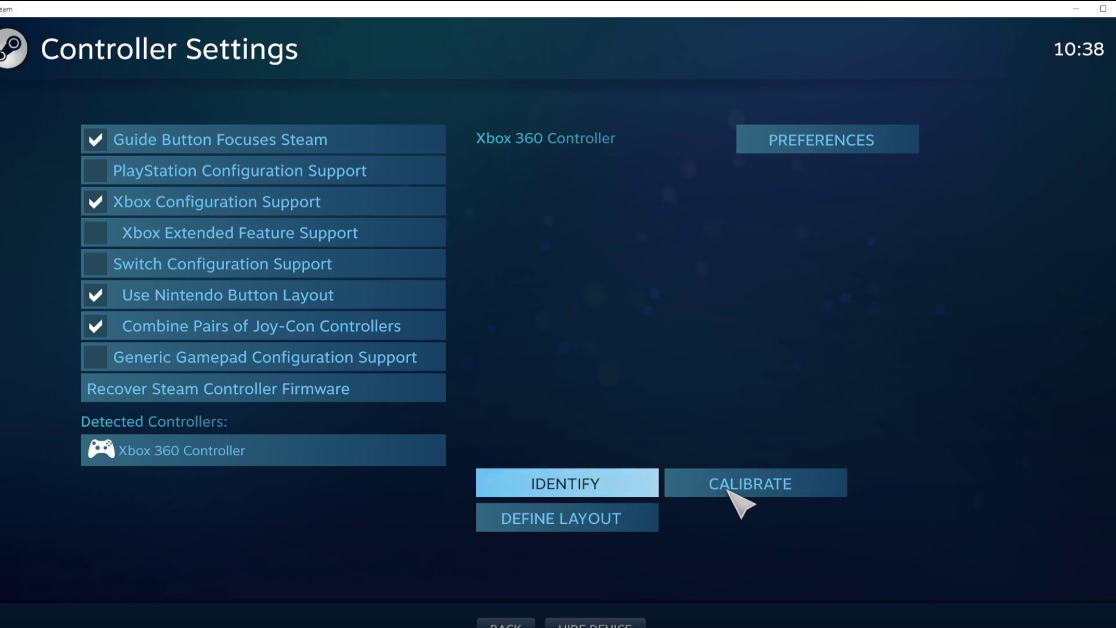
left_click(756, 490)
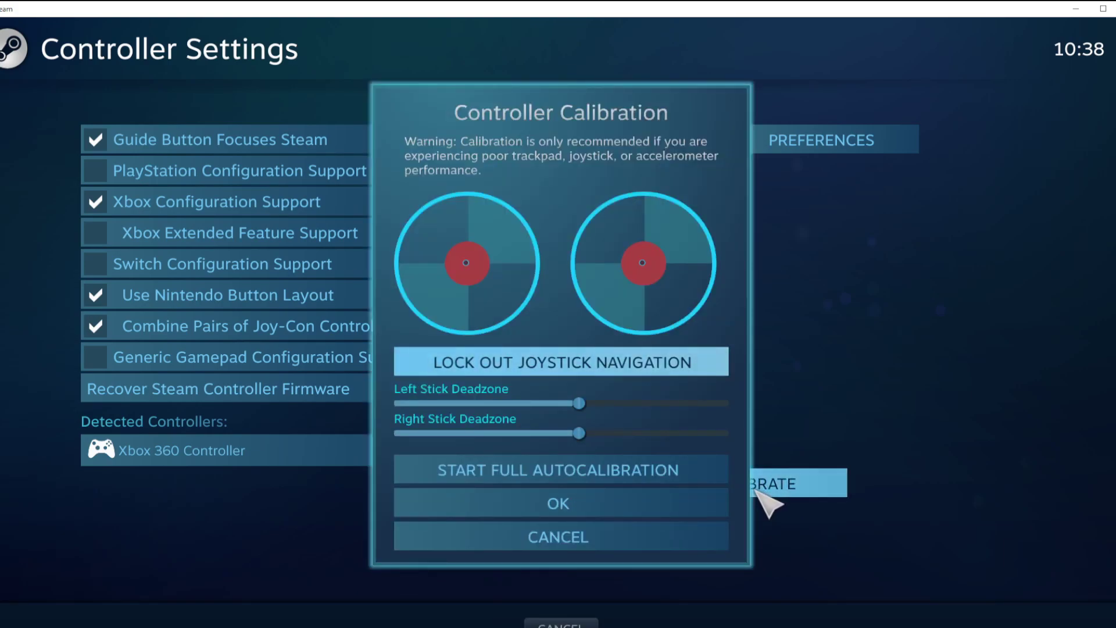
left_click(641, 503)
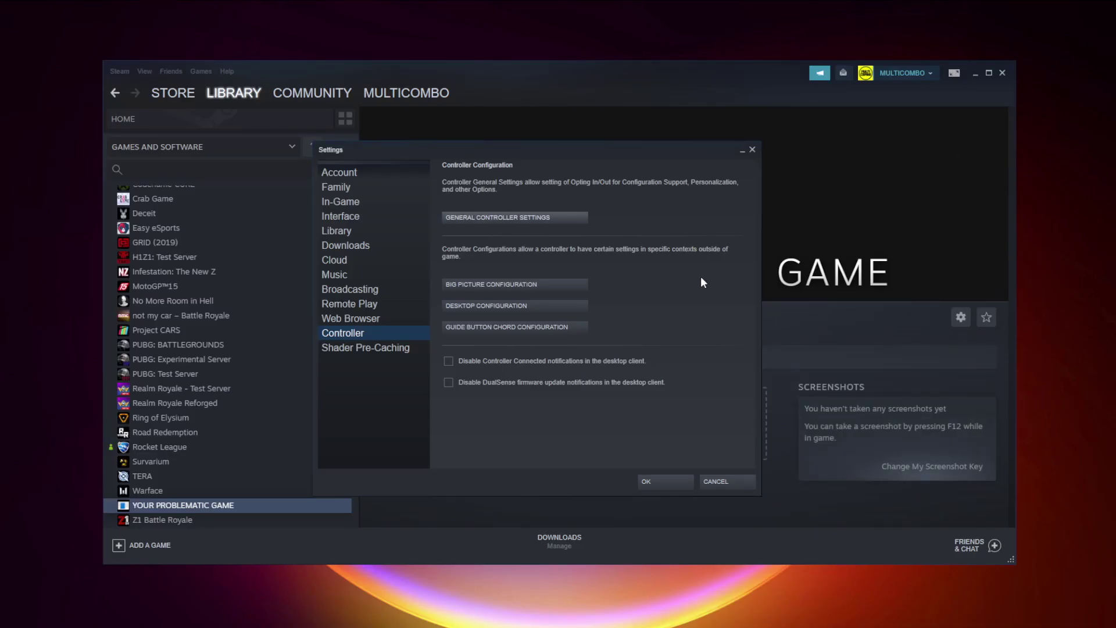
left_click(667, 482)
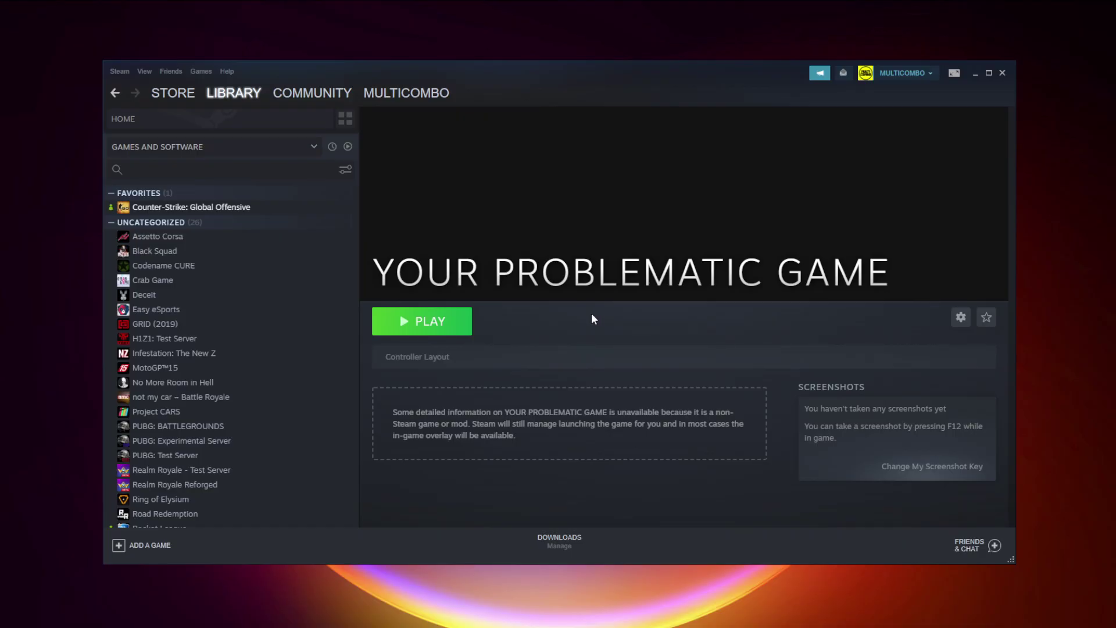
Step: Open Counter-Strike: Global Offensive's page from the library in Big Picture Mode
left_click(954, 73)
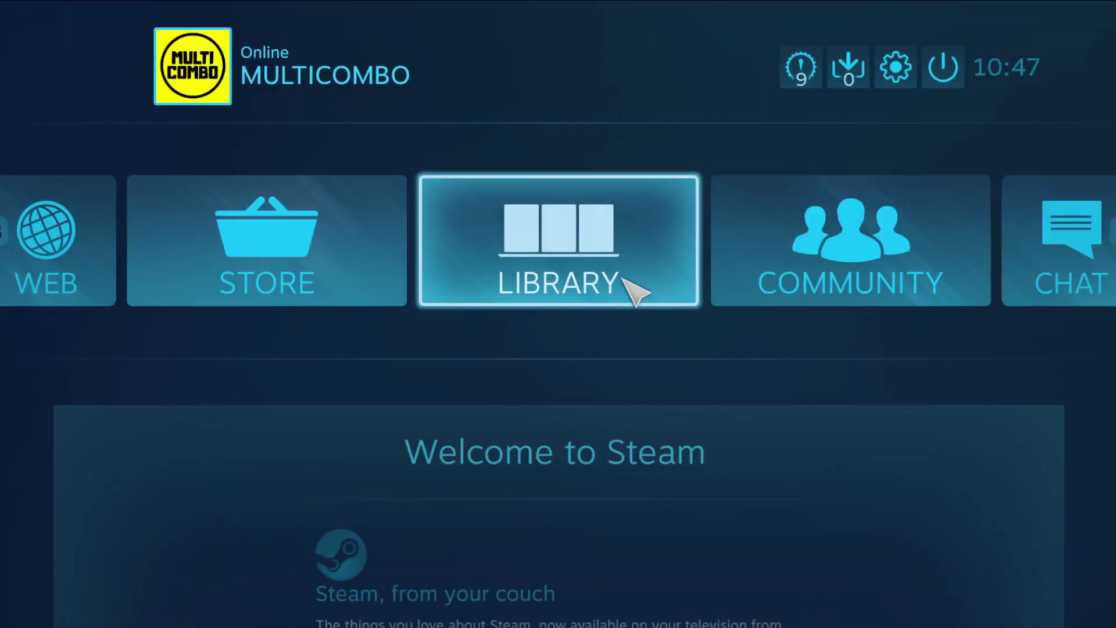
left_click(569, 288)
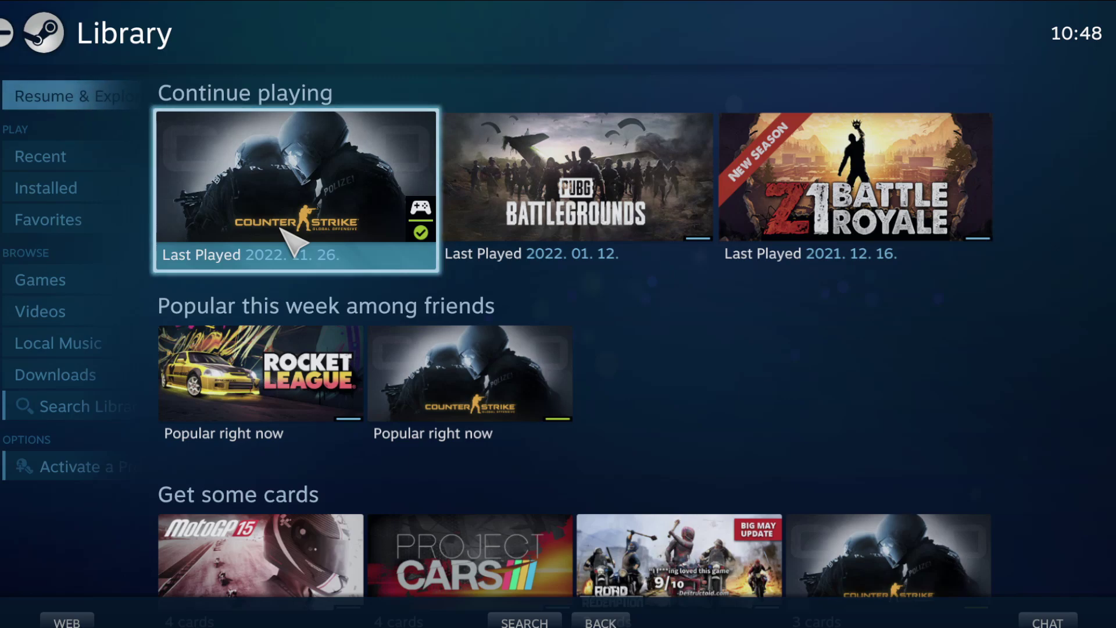
left_click(294, 244)
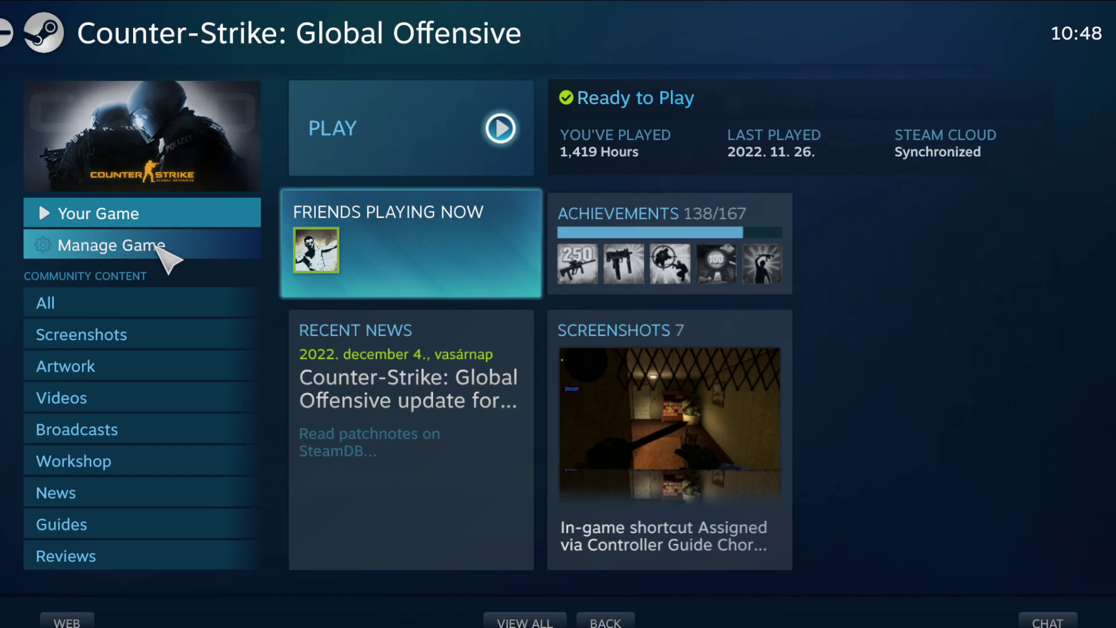
Step: Set the game's Steam Input Per-Game Setting to Forced Off, confirm, and return to its page
left_click(156, 245)
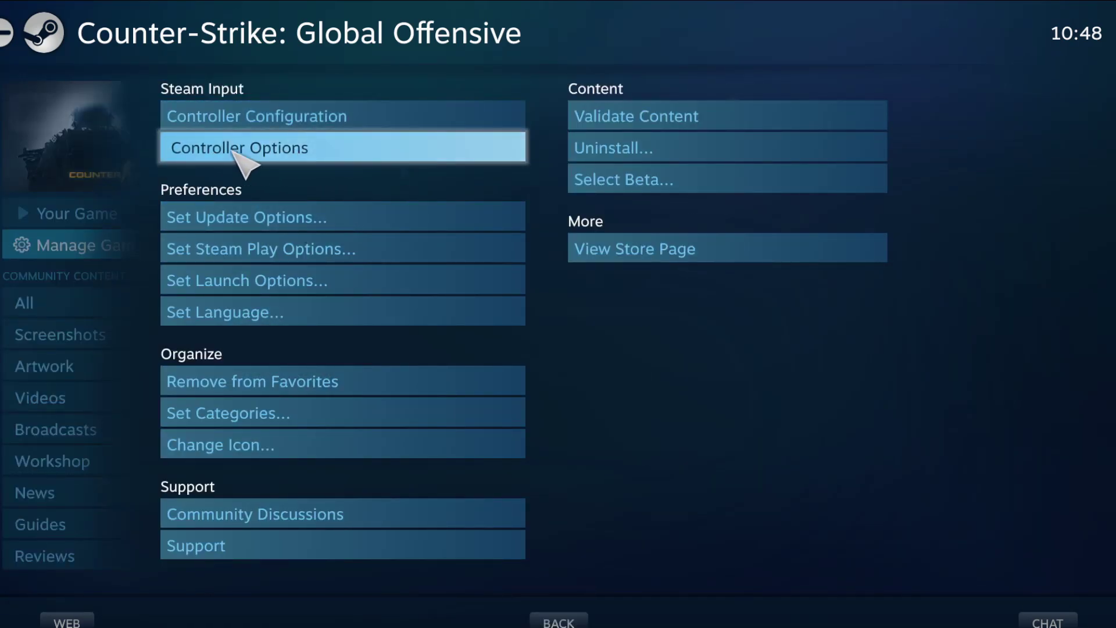
left_click(316, 150)
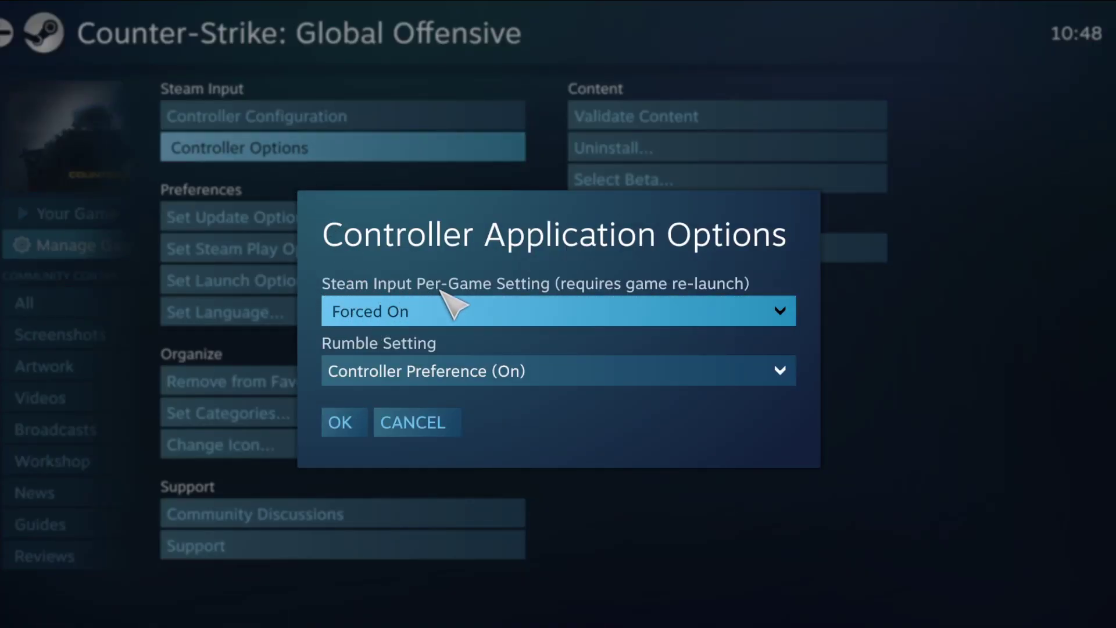
left_click(530, 314)
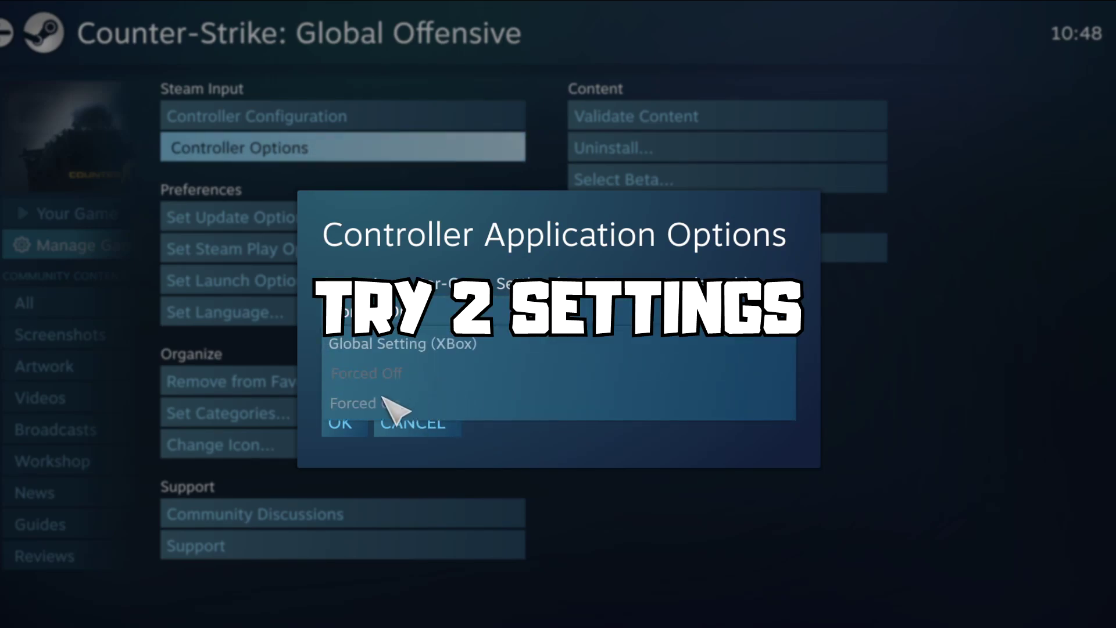
left_click(477, 377)
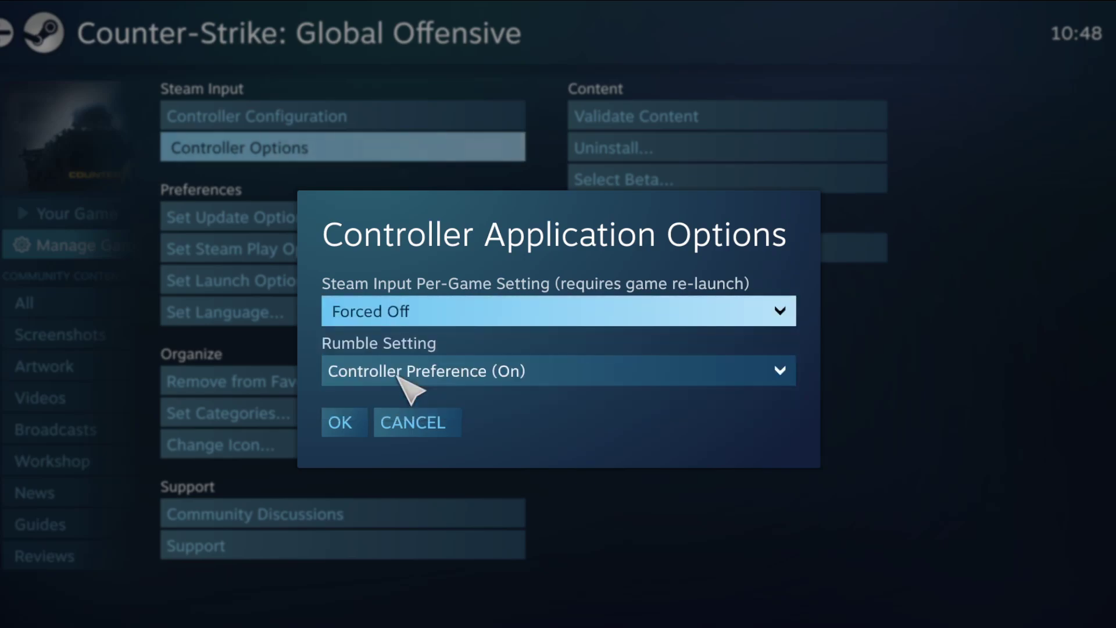
left_click(343, 429)
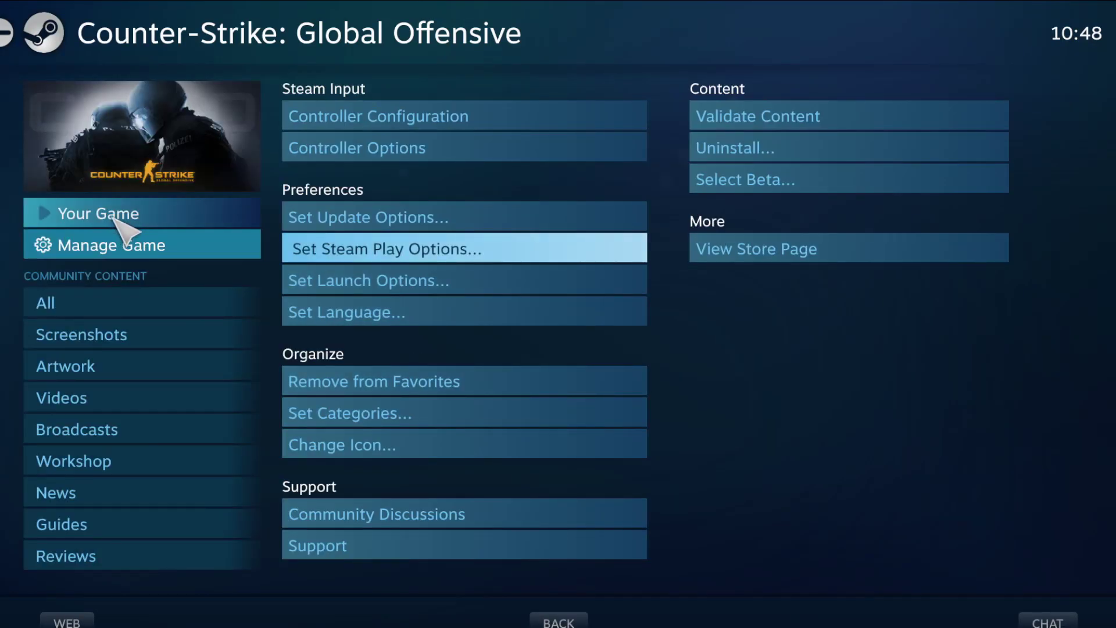
left_click(114, 217)
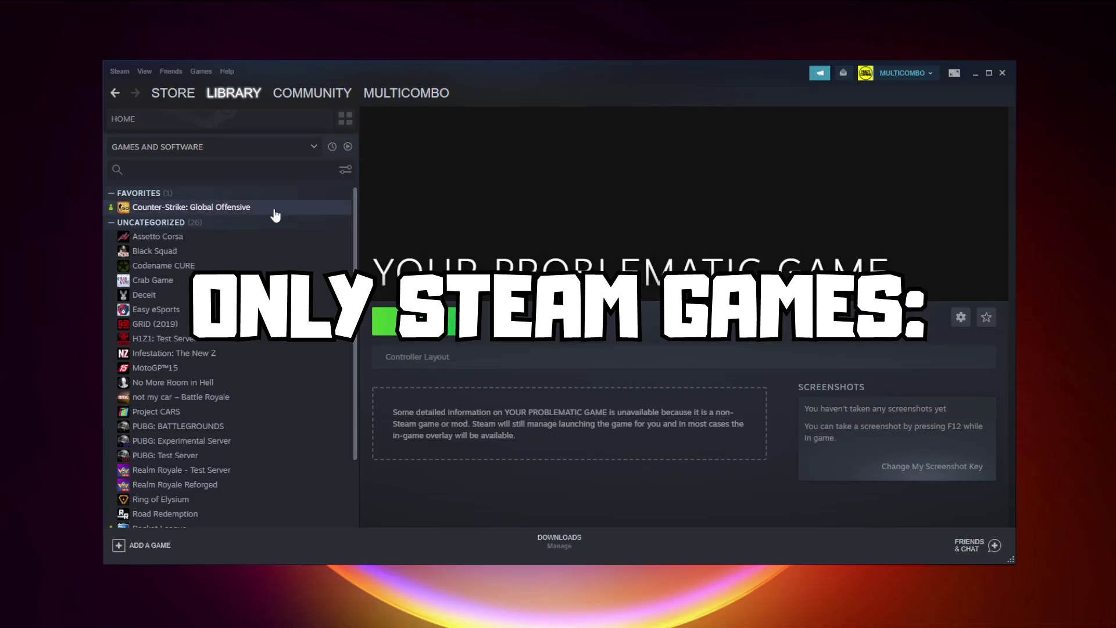
Step: Set Counter-Strike: Global Offensive's controller override to Disable Steam Input in Properties, then close them
right_click(271, 208)
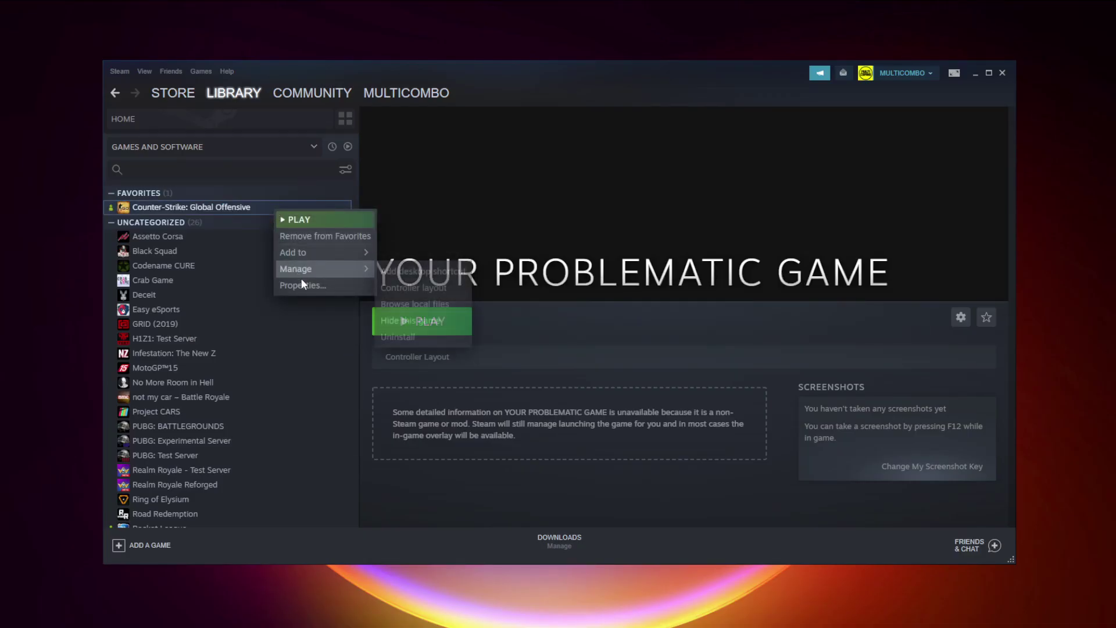
left_click(325, 284)
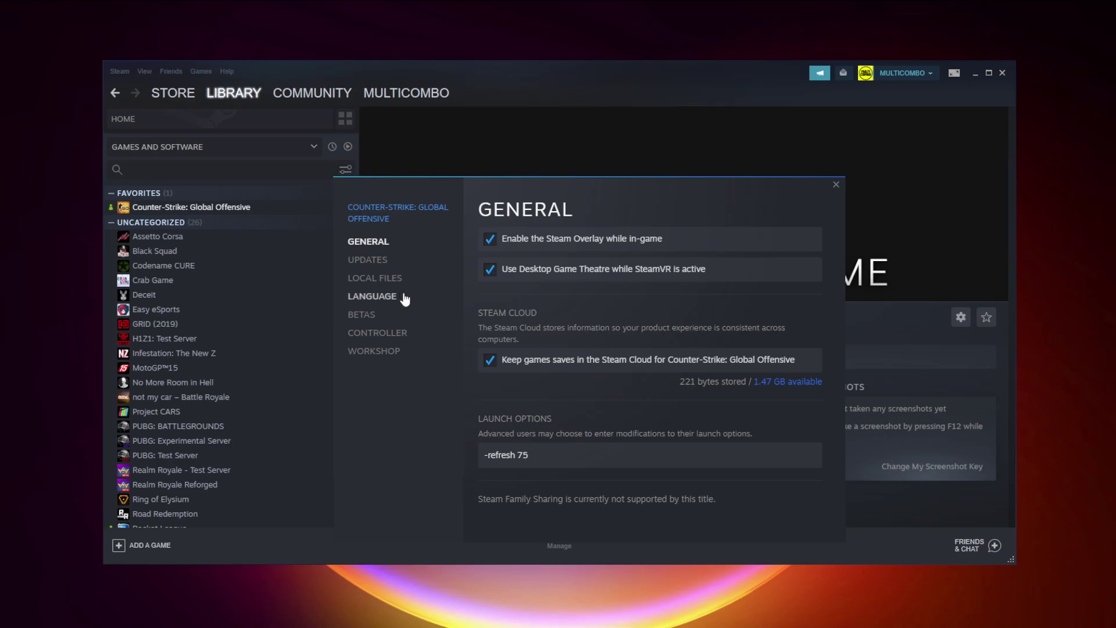
left_click(384, 334)
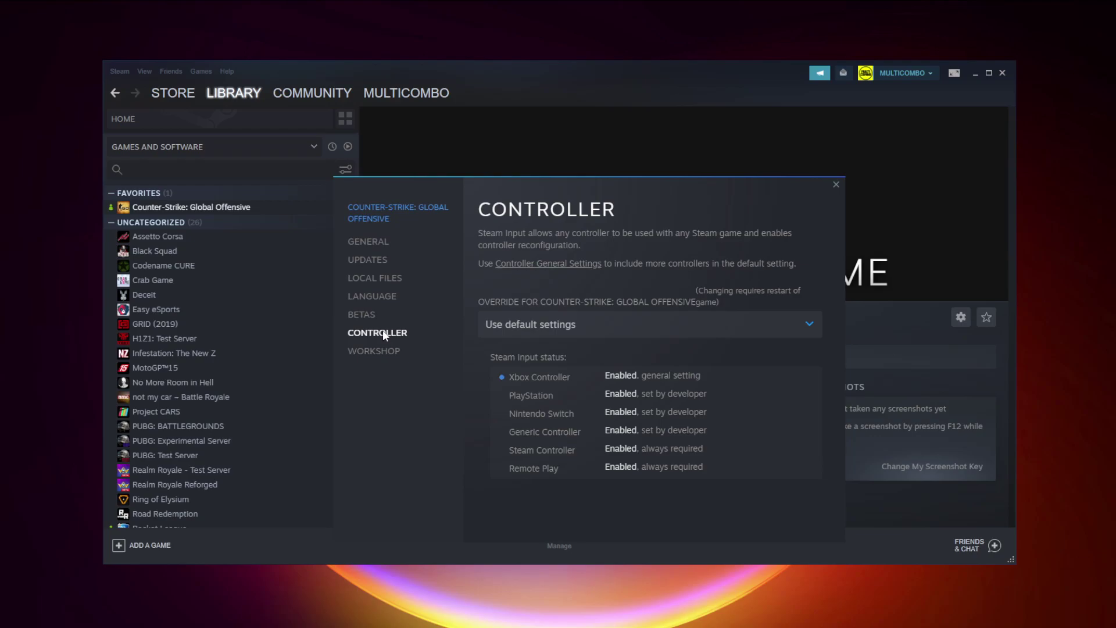
left_click(570, 332)
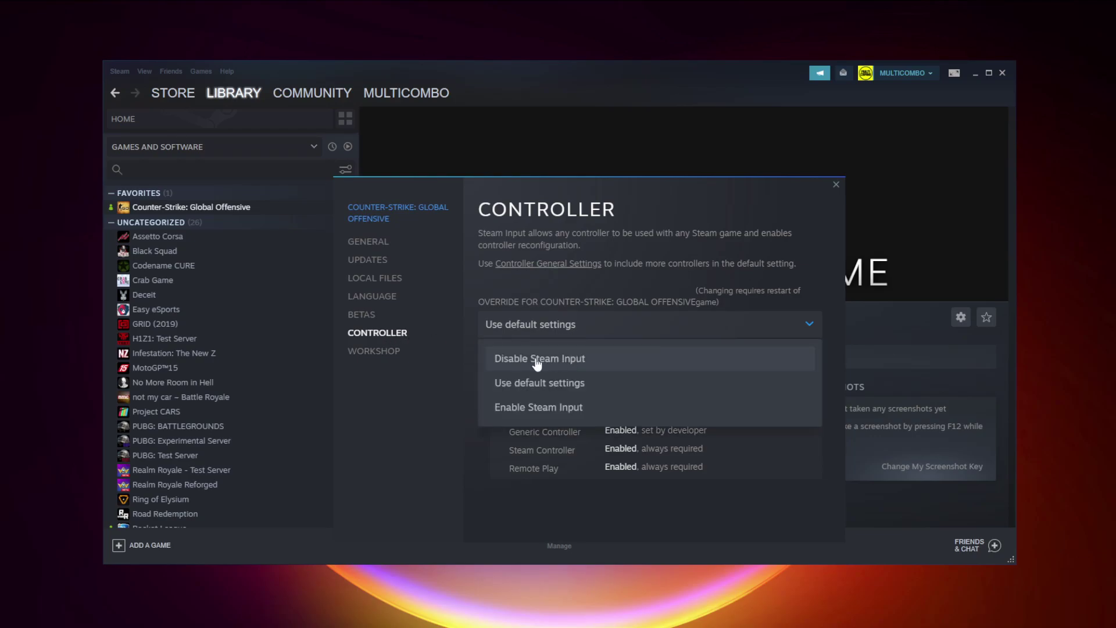
left_click(565, 360)
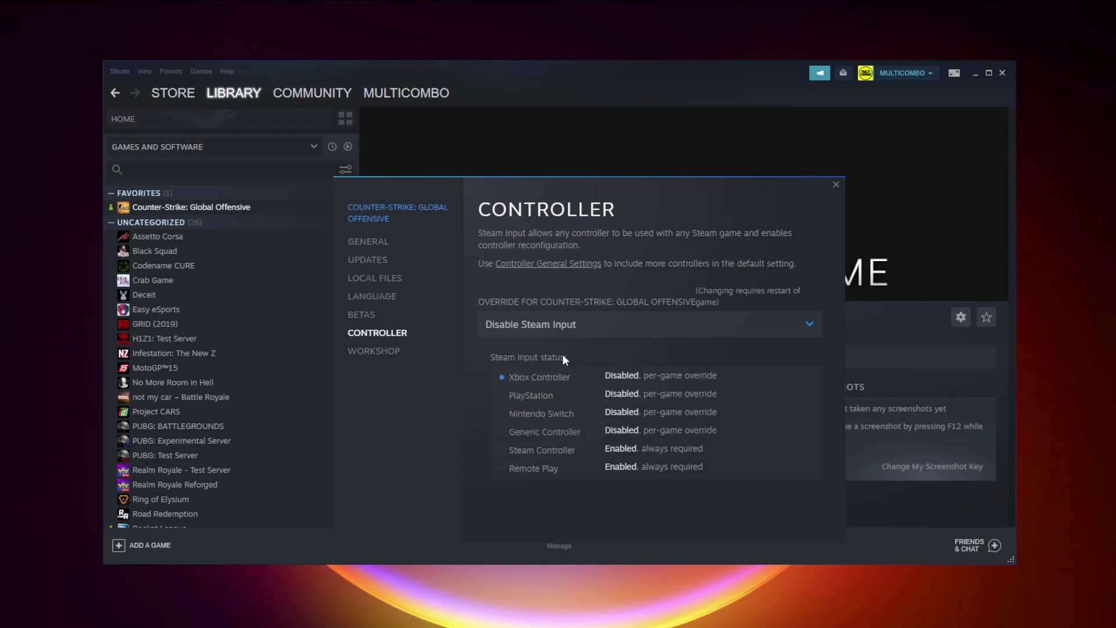
left_click(835, 186)
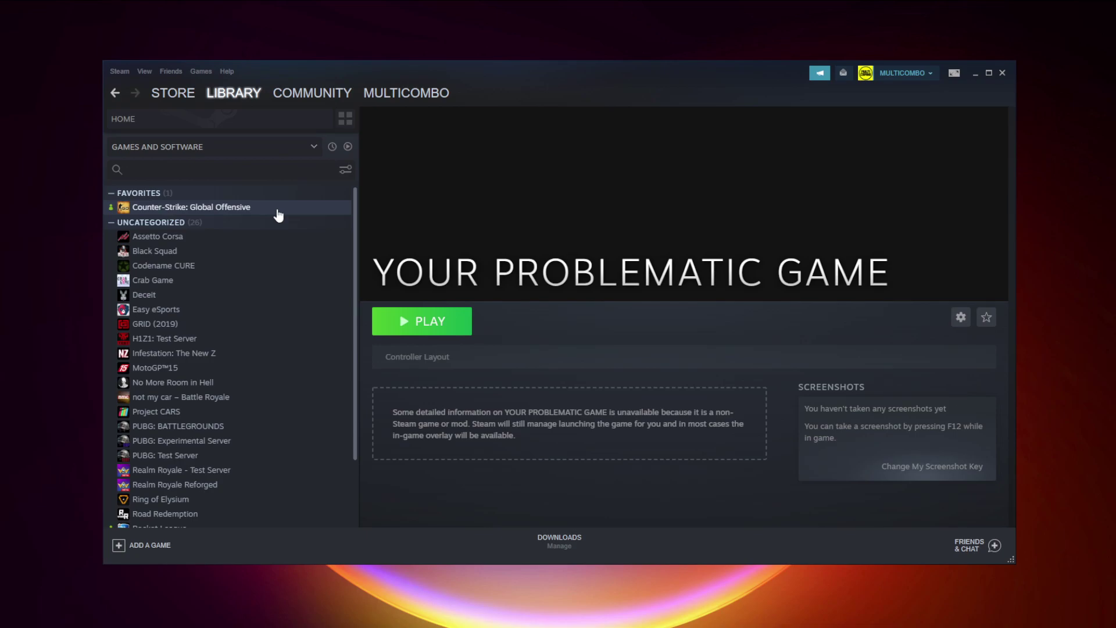
Step: Switch the game's controller override in Properties to Enable Steam Input
right_click(279, 207)
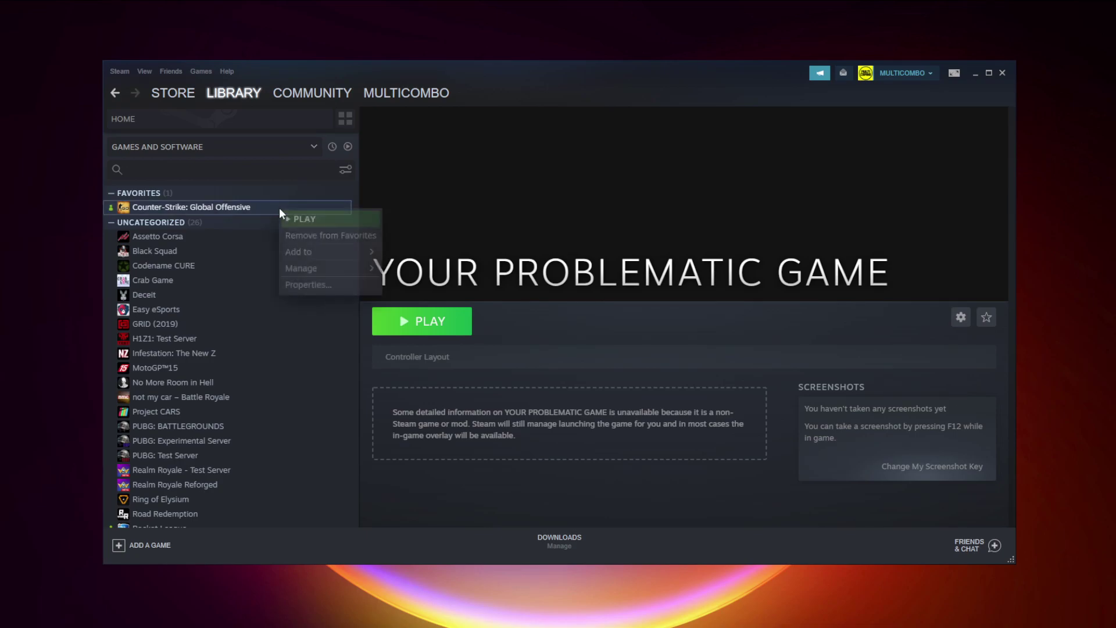
left_click(323, 284)
left_click(384, 339)
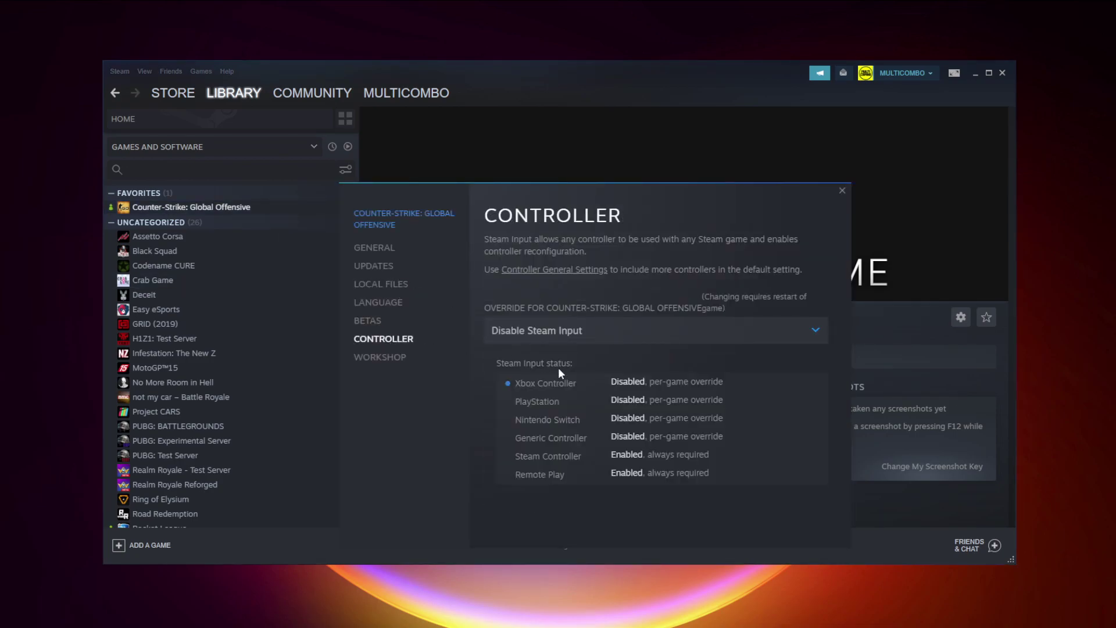
left_click(565, 332)
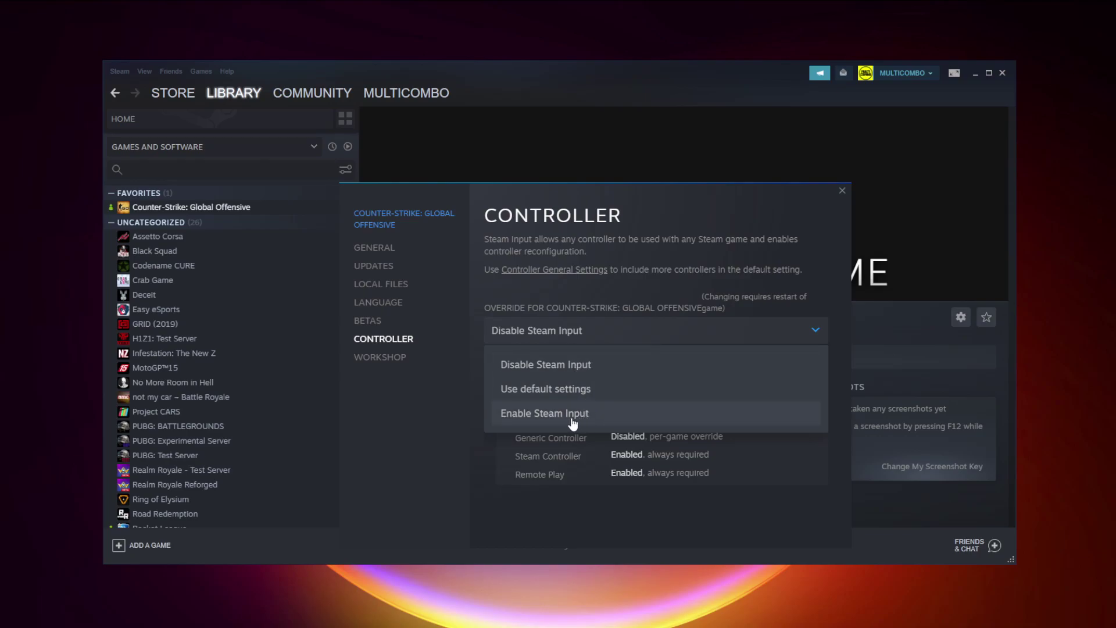
left_click(618, 415)
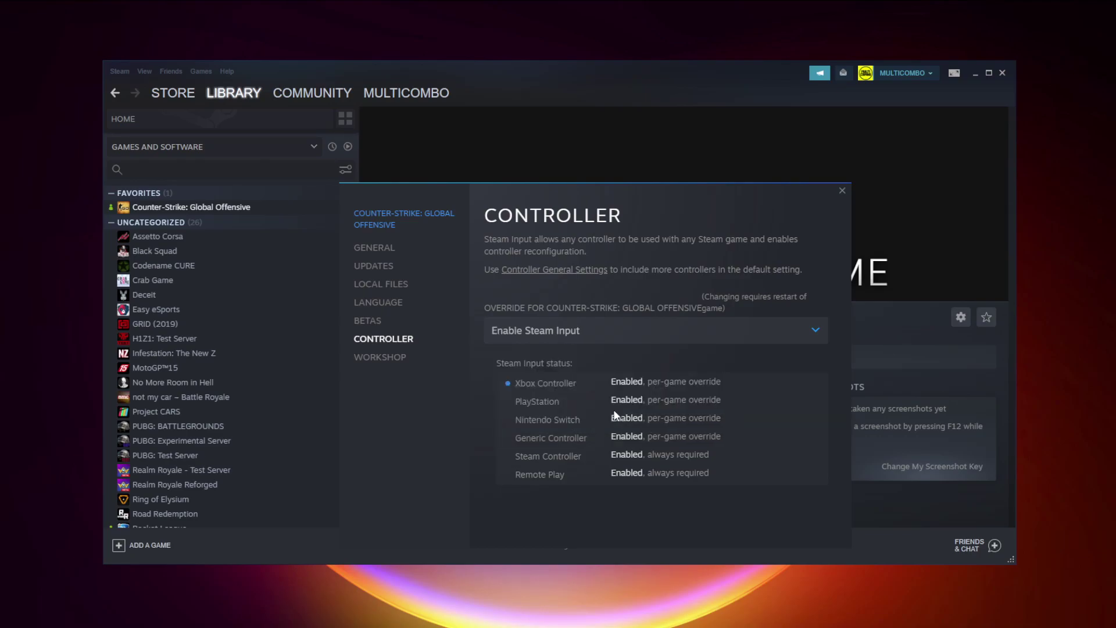